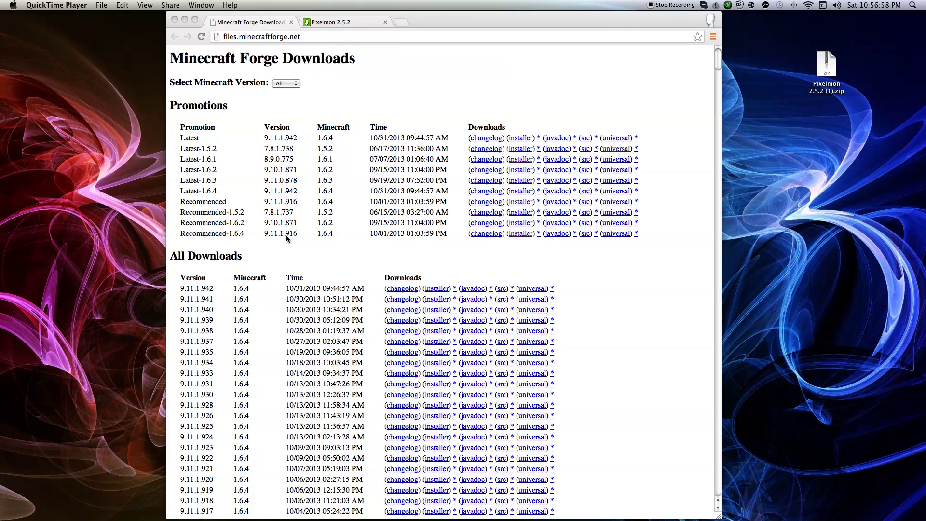
# Step: Download the recommended Forge 1.6.4 installer (9.11.1.916), keep it despite the warning, and open it
pyautogui.click(517, 235)
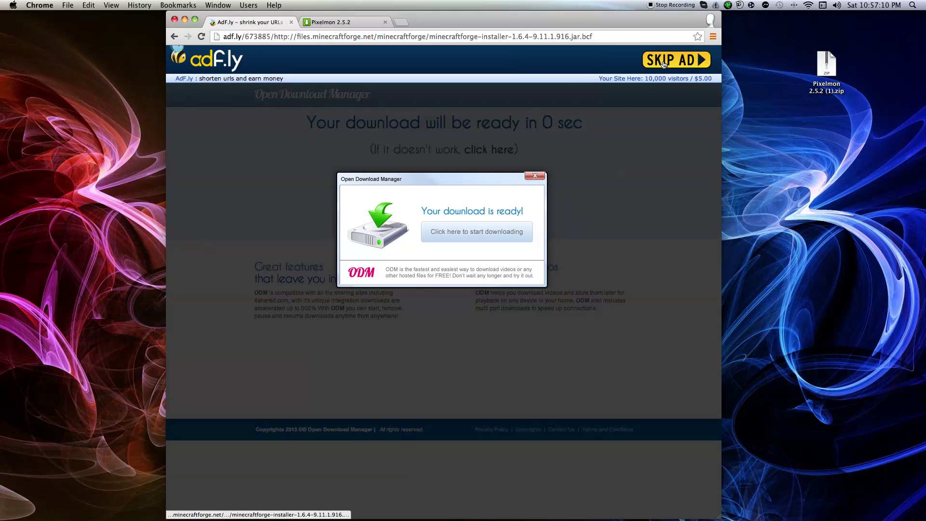
pyautogui.click(663, 64)
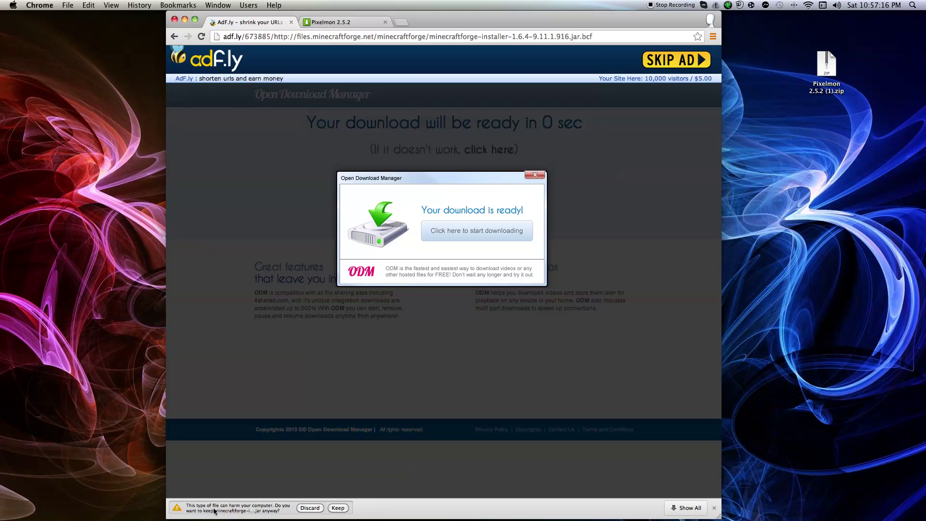
pyautogui.click(337, 508)
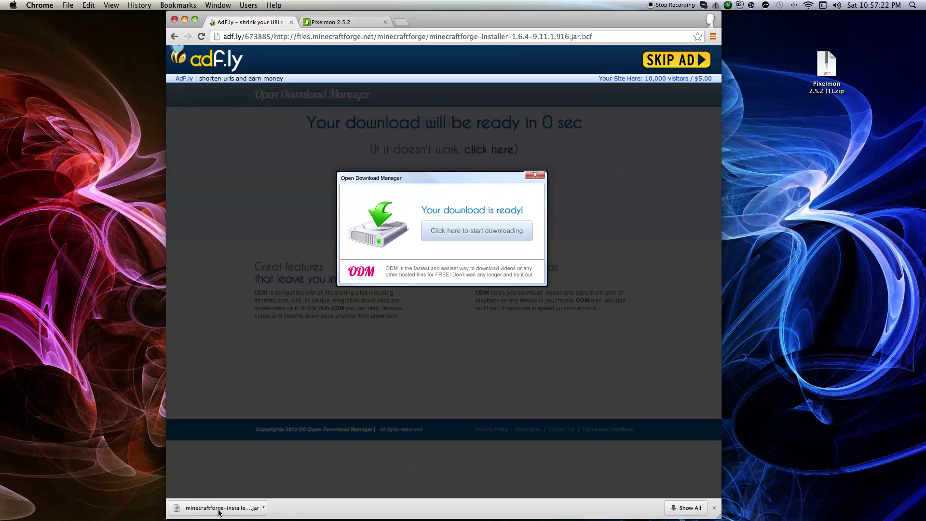
pyautogui.click(219, 510)
pyautogui.click(548, 185)
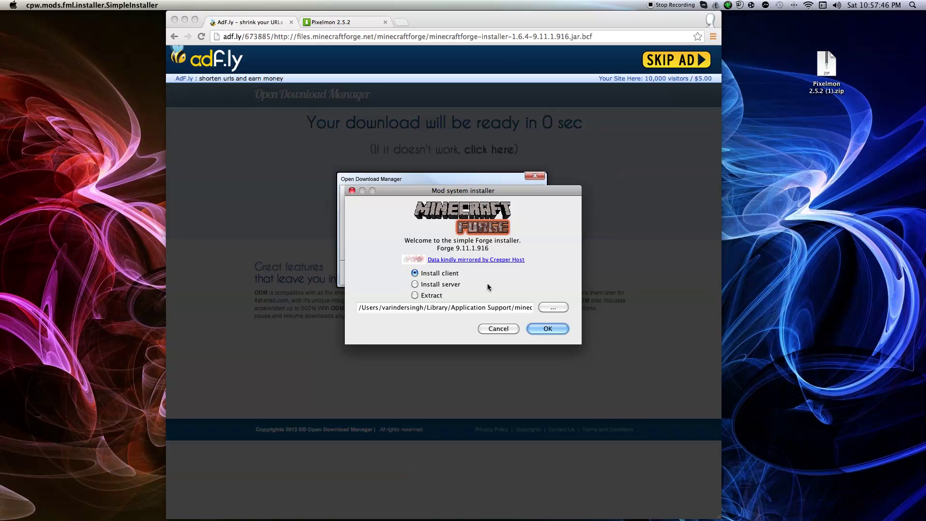
# Step: Install the Forge 9.11.1.916 client and dismiss the Complete message
pyautogui.click(548, 328)
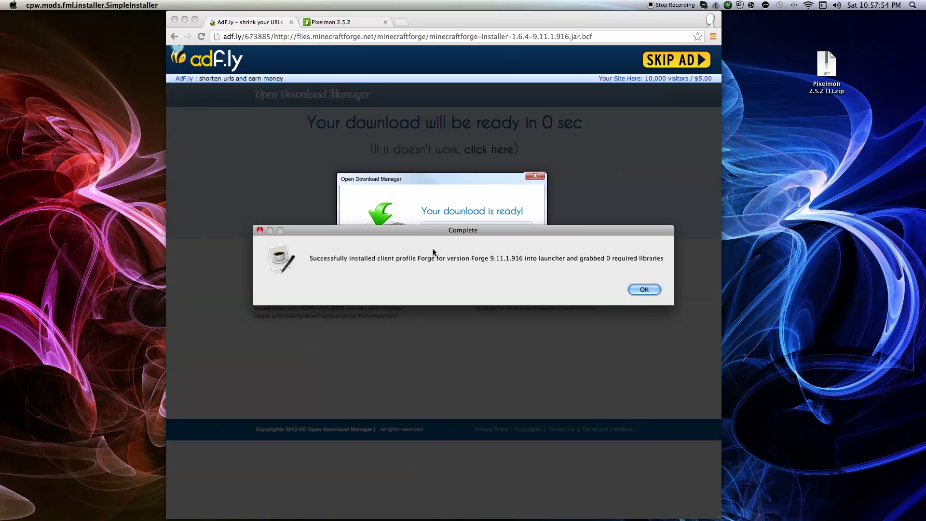
pyautogui.click(644, 289)
# Step: Launch the Minecraft launcher and continue with the already signed-in account
pyautogui.moveTo(194, 510)
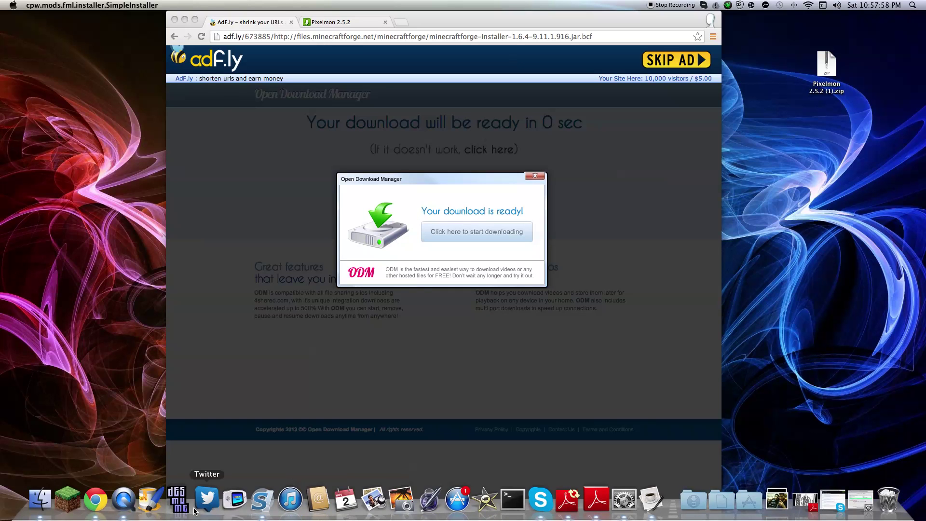
pyautogui.click(68, 499)
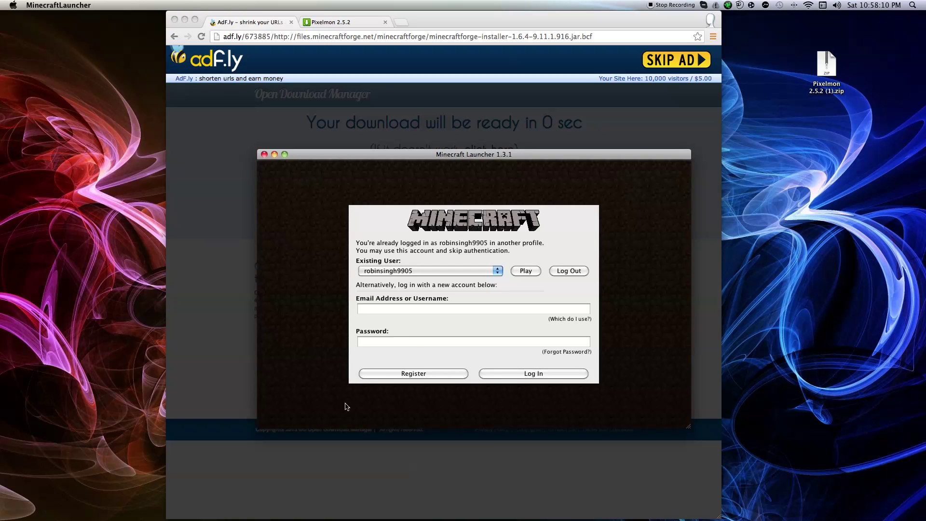
pyautogui.click(525, 271)
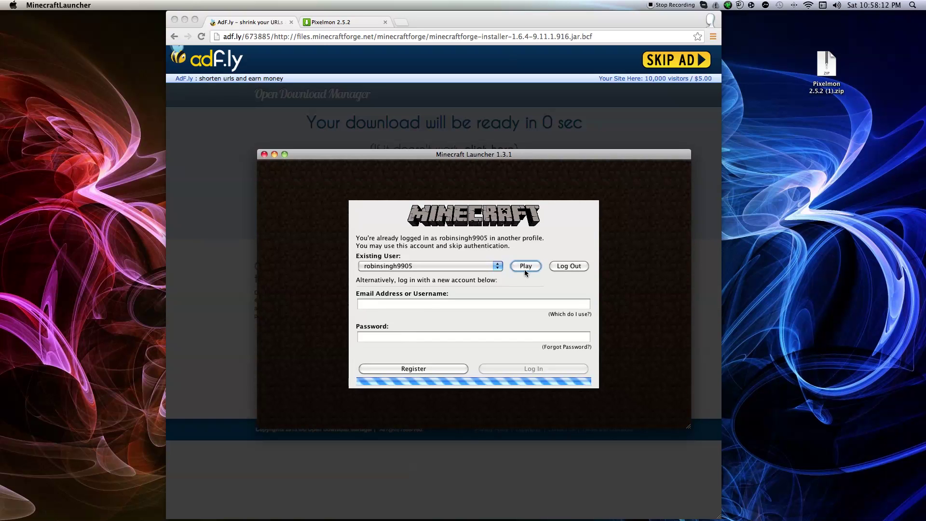
# Step: Select Forge as the active launcher profile
pyautogui.click(317, 404)
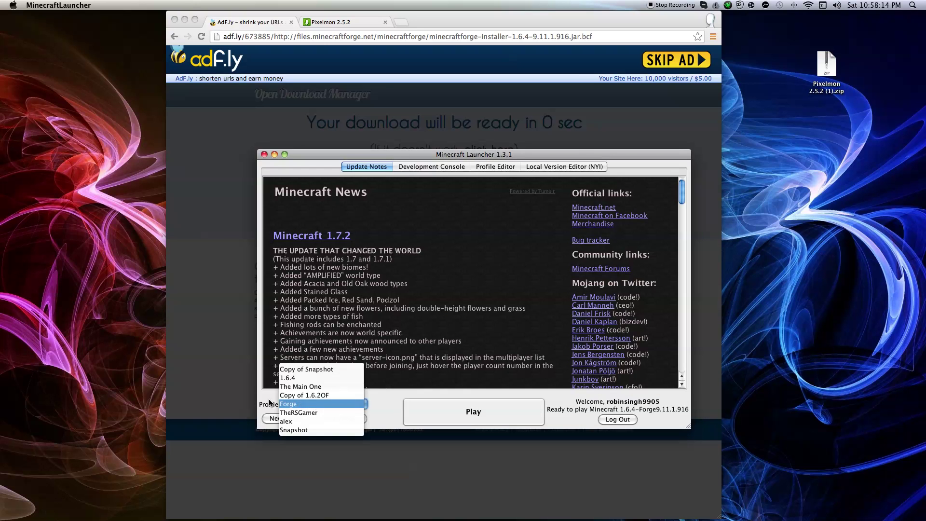
pyautogui.click(388, 395)
pyautogui.click(359, 403)
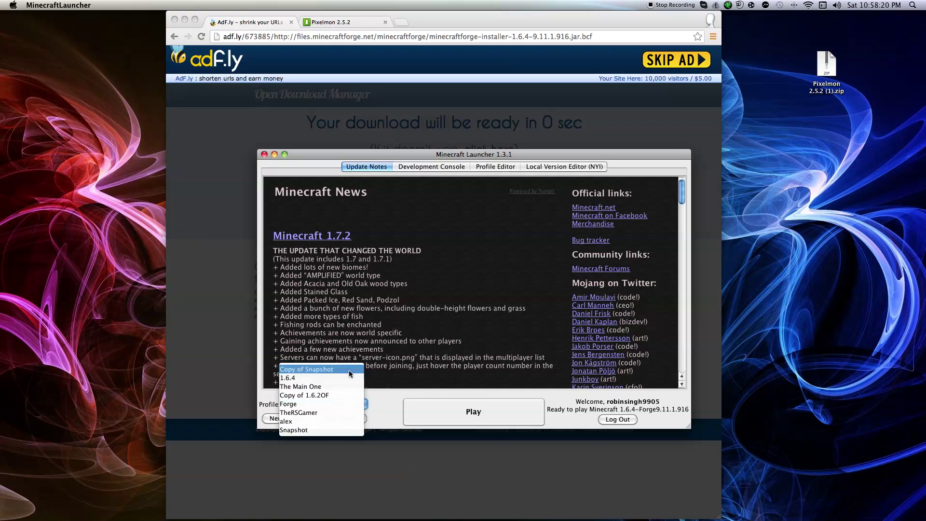
pyautogui.click(294, 403)
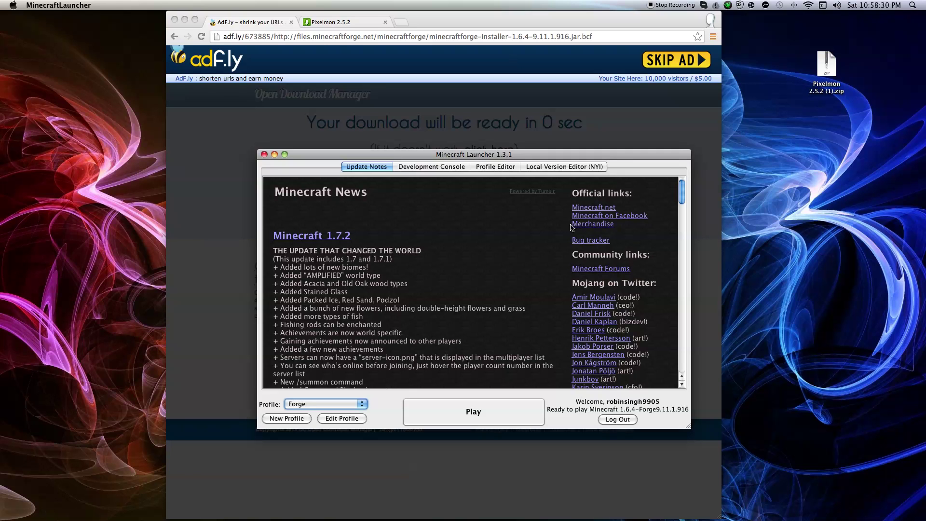
# Step: Start Forge 1.6.4, check the MCP, FML and Minecraft Forge entries under Mods, then quit
pyautogui.click(514, 407)
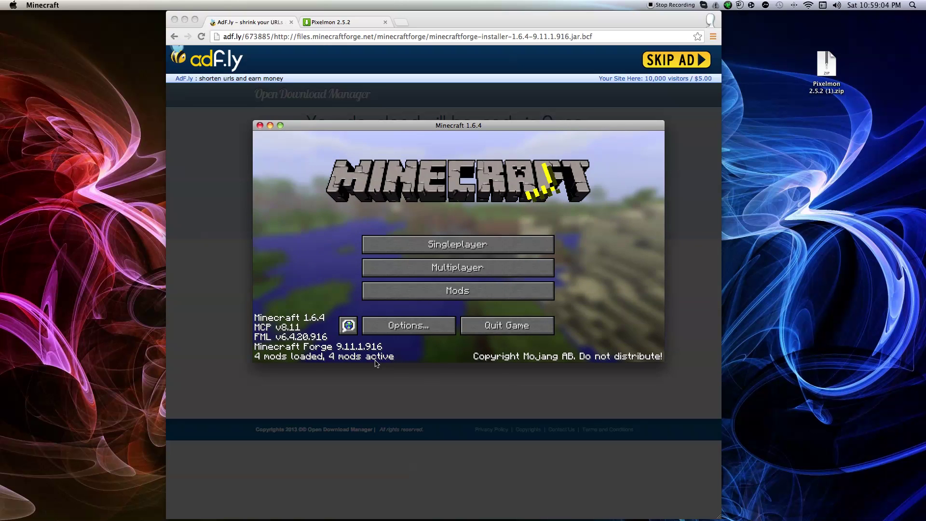
pyautogui.click(500, 299)
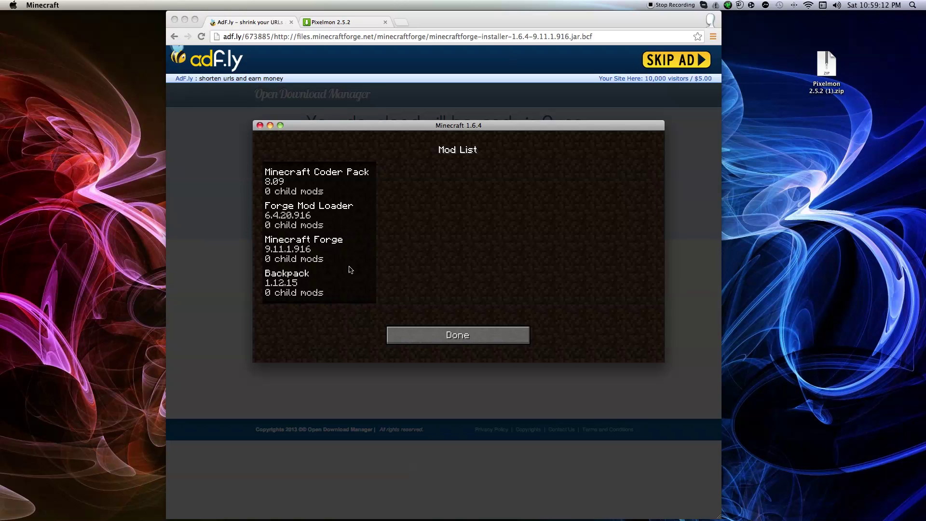
pyautogui.click(320, 188)
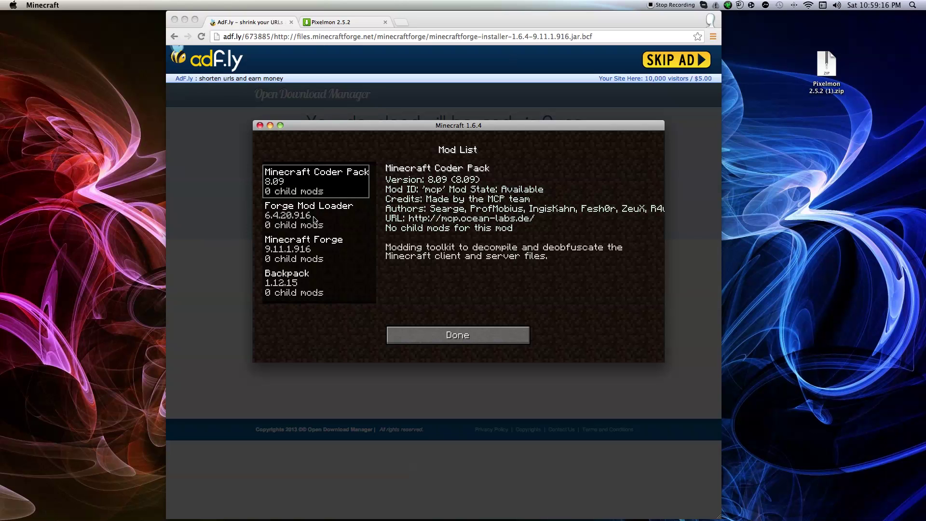
pyautogui.click(313, 219)
pyautogui.click(325, 252)
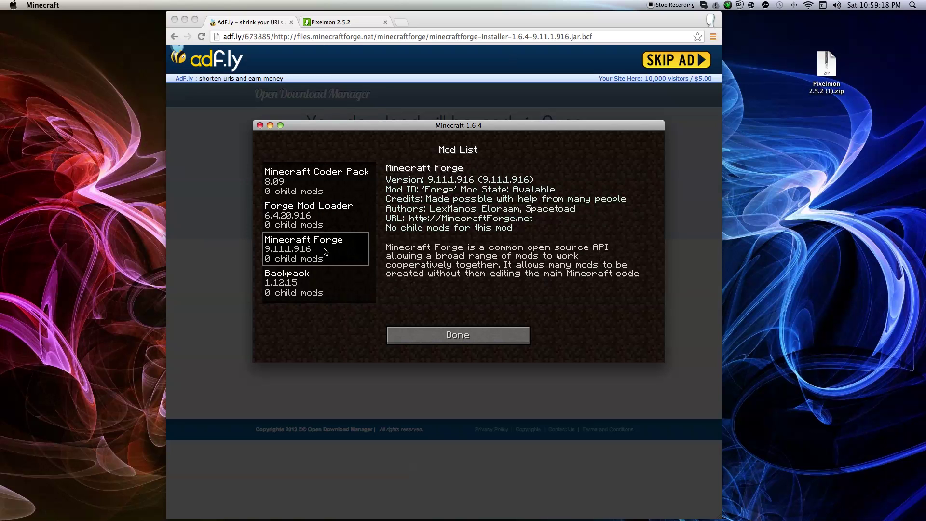
pyautogui.click(443, 345)
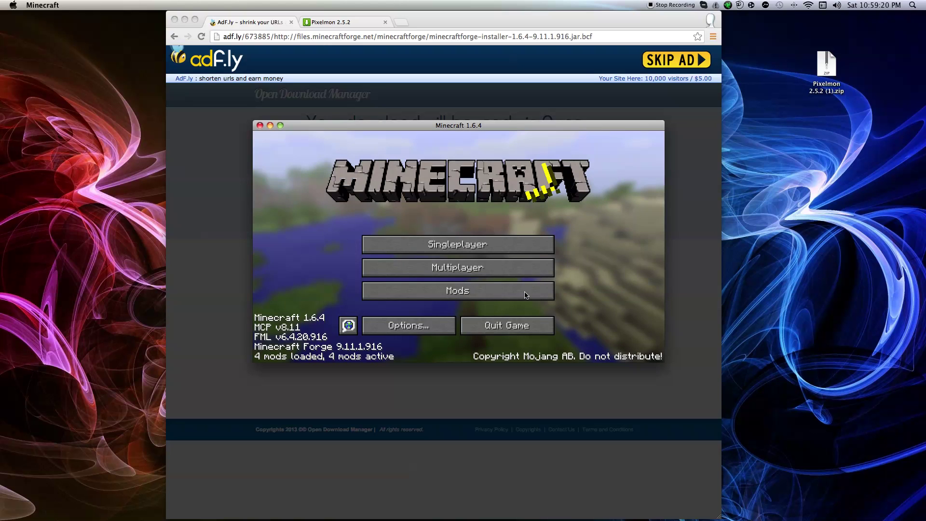
pyautogui.click(526, 326)
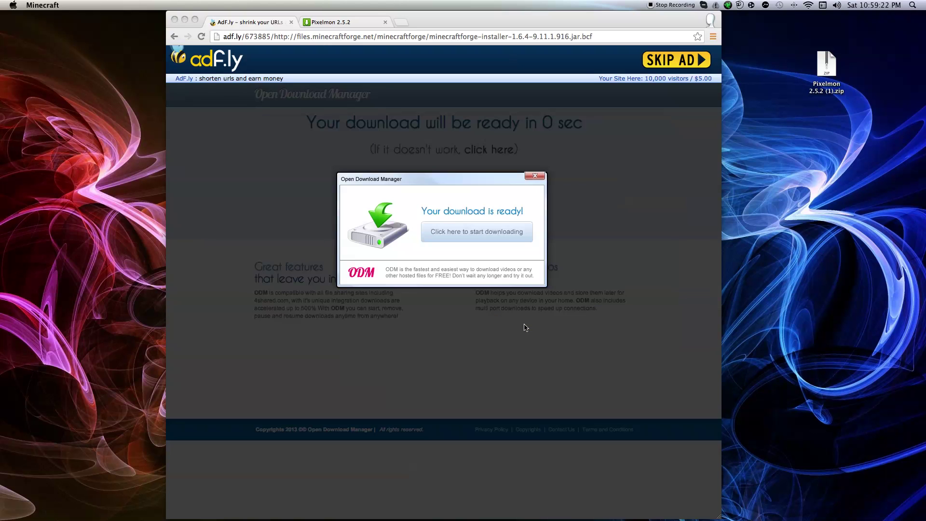
# Step: Switch to the Pixelmon 2.5.2 MediaFire download tab
pyautogui.click(338, 23)
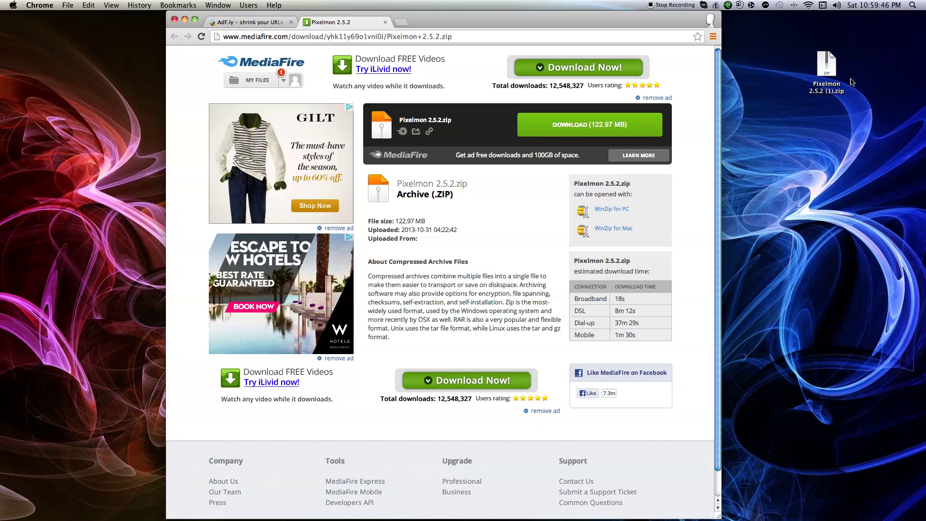
# Step: Unzip the Pixelmon 2.5.2 archive on the desktop and browse to Library > Application Support
pyautogui.moveTo(822, 119); pyautogui.dragTo(823, 119)
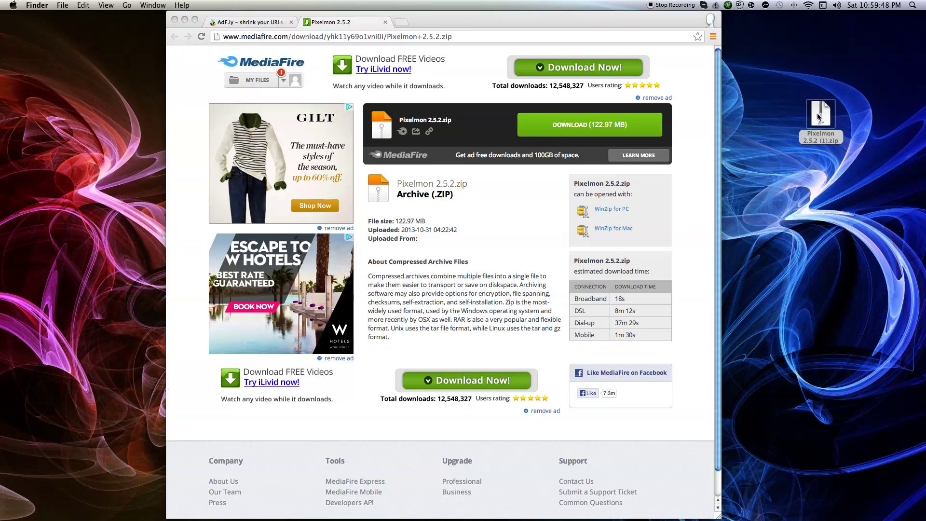
pyautogui.doubleClick(824, 118)
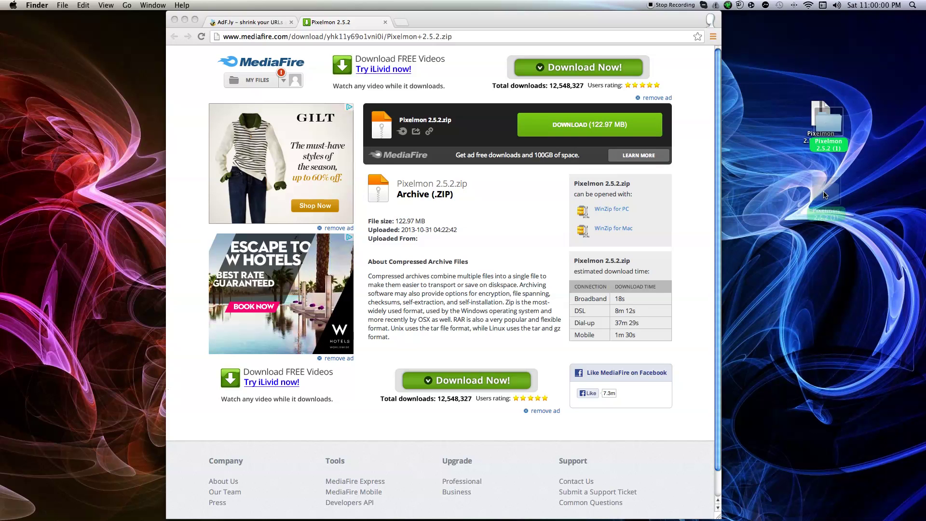
pyautogui.moveTo(225, 519)
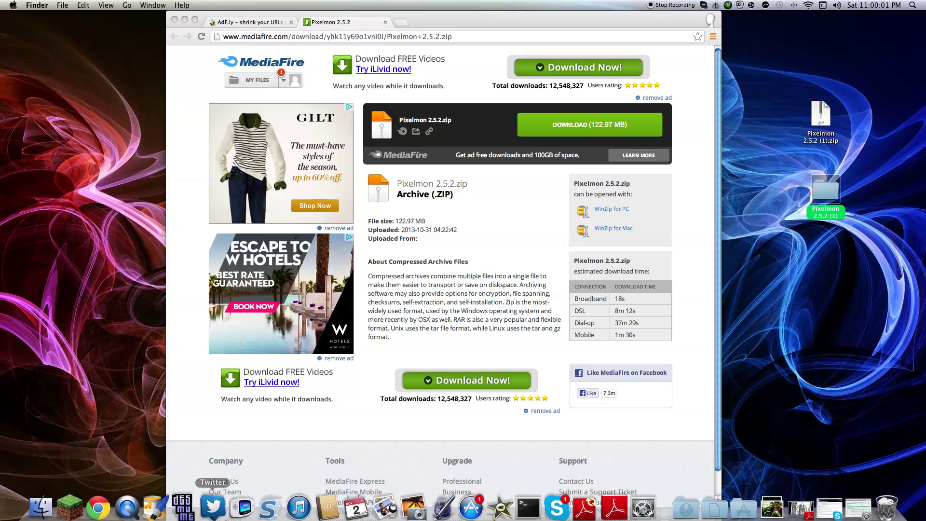
pyautogui.click(40, 506)
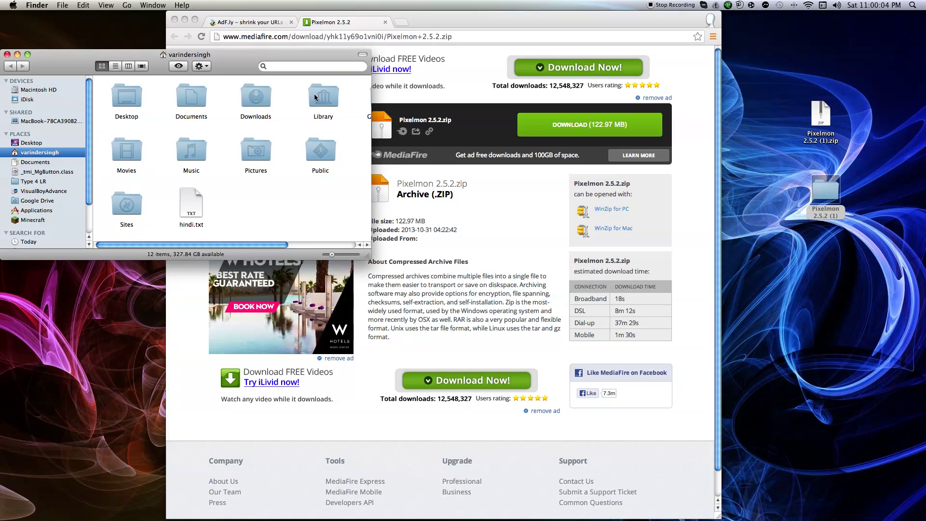
pyautogui.doubleClick(313, 94)
pyautogui.click(193, 101)
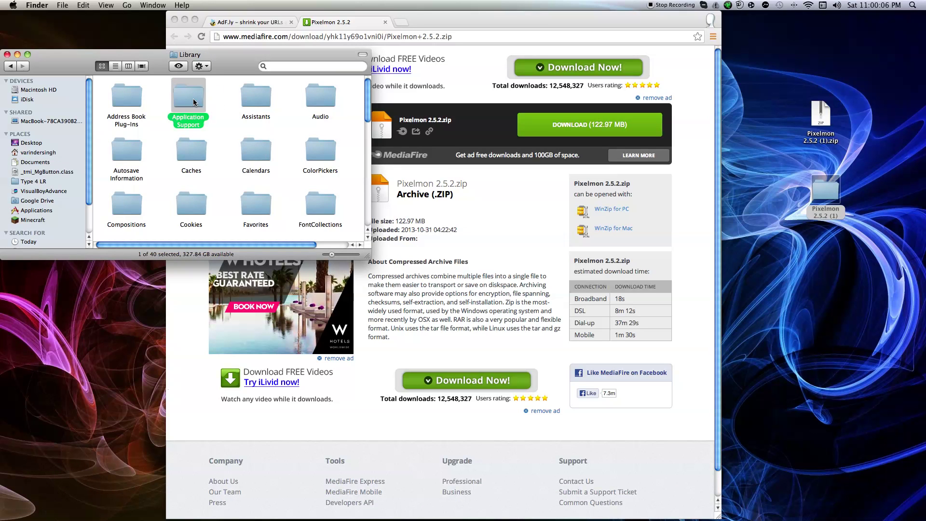
pyautogui.doubleClick(193, 102)
# Step: Move the Pixelmon 2.5.2 (1) folder into minecraft > mods and close the window
pyautogui.doubleClick(273, 97)
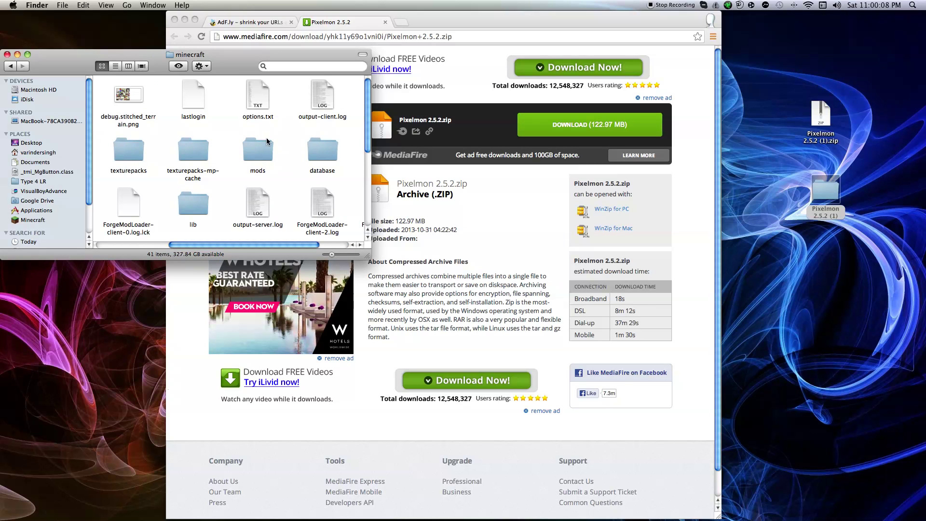
pyautogui.doubleClick(256, 153)
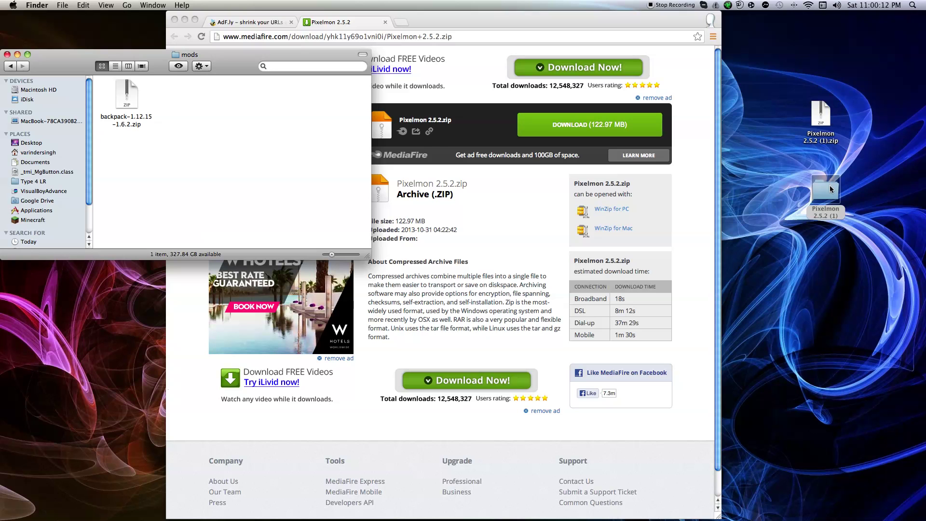
pyautogui.moveTo(829, 187); pyautogui.dragTo(183, 93)
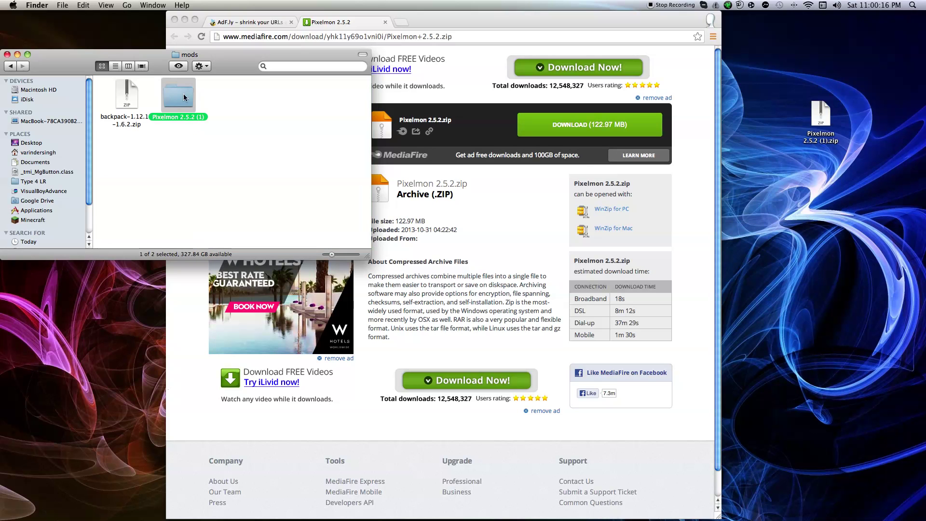
pyautogui.click(7, 55)
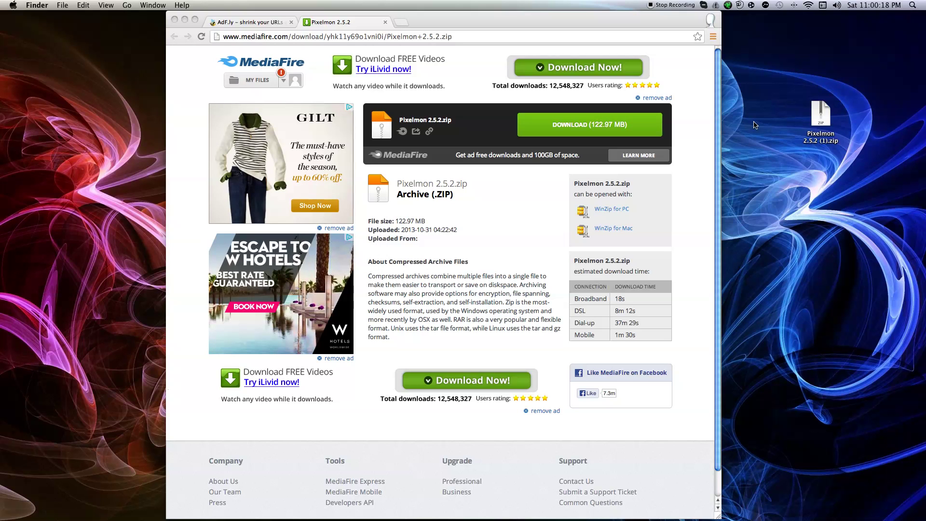
# Step: Open the Minecraft launcher and play with the Forge 1.6.4 profile
pyautogui.moveTo(141, 495)
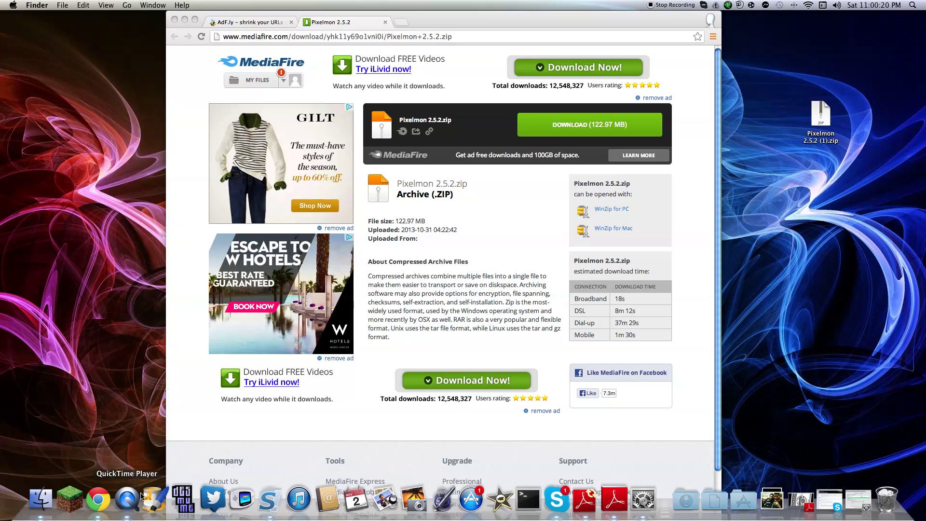
pyautogui.click(75, 492)
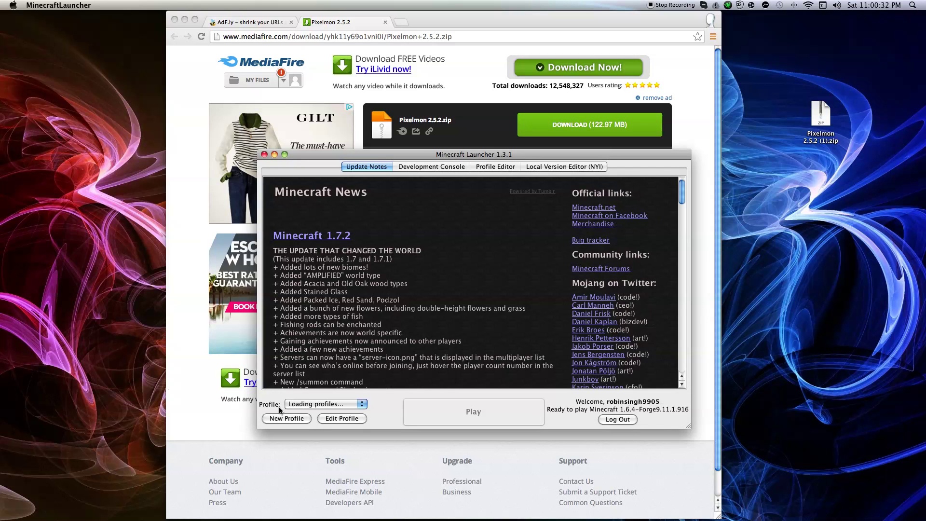
pyautogui.click(439, 414)
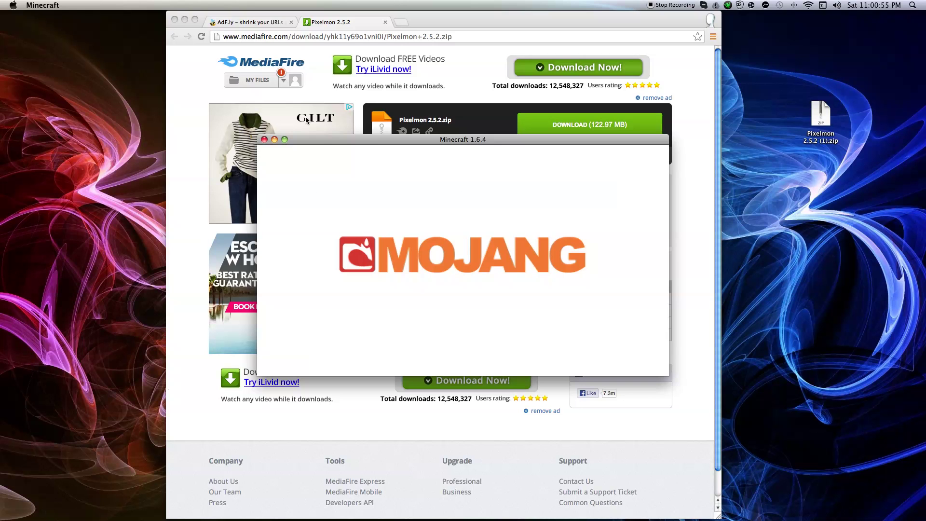
# Step: Maximize the game, confirm Pixelmon 2.5.2 in the Mods list, and pick the first saved world
pyautogui.moveTo(369, 141); pyautogui.dragTo(402, 40)
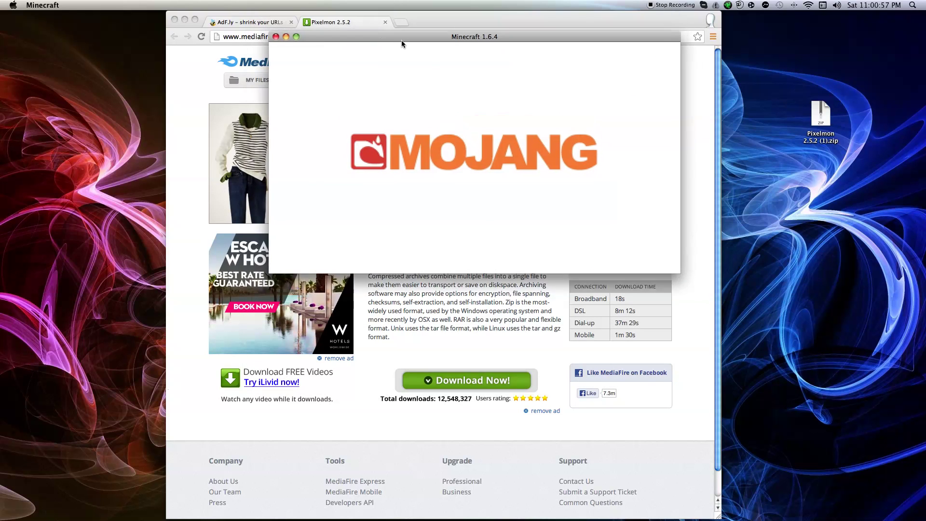
pyautogui.click(297, 36)
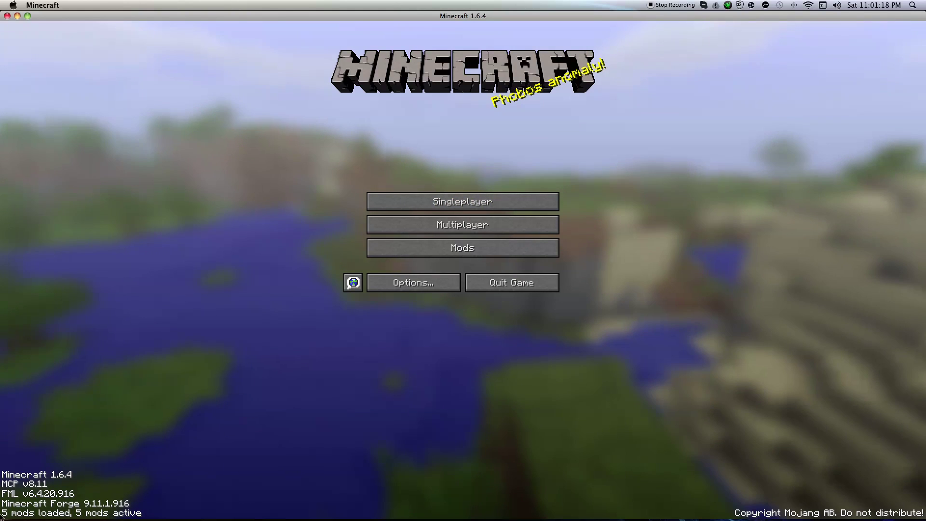
pyautogui.click(427, 245)
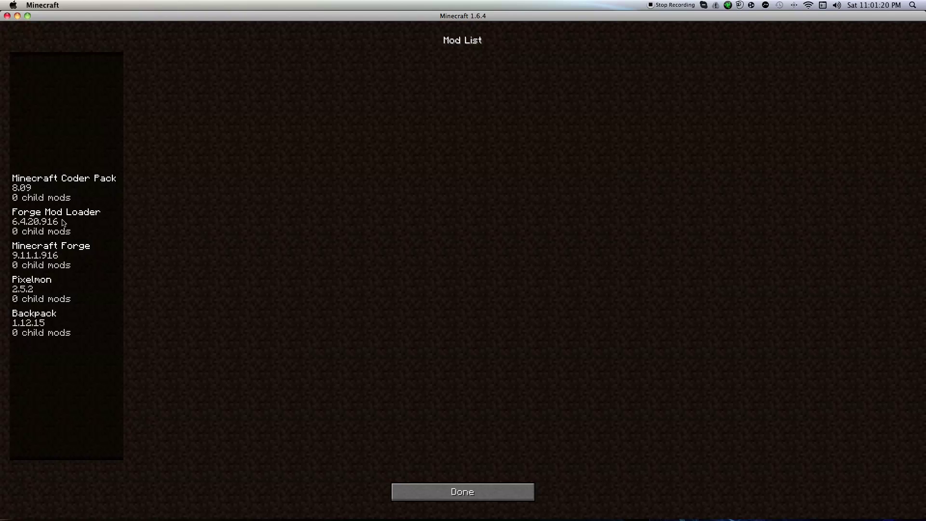
pyautogui.click(25, 296)
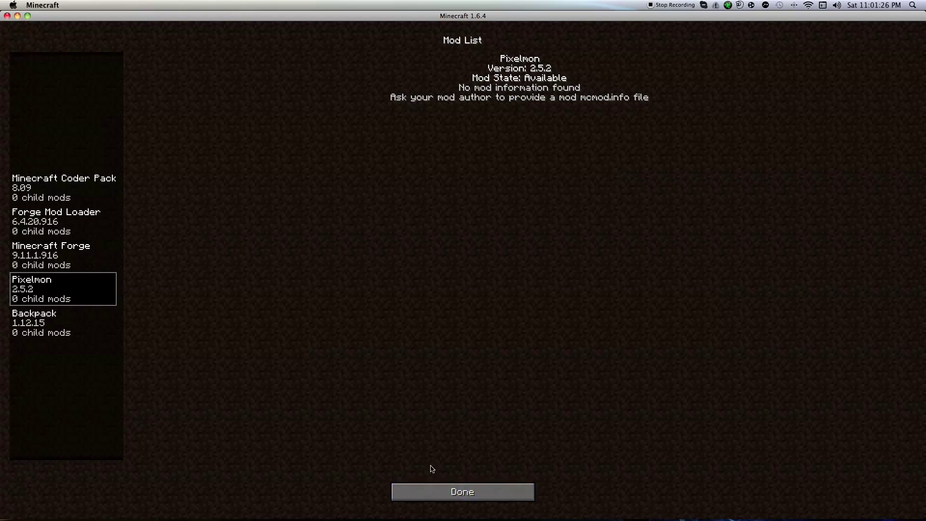
pyautogui.click(425, 491)
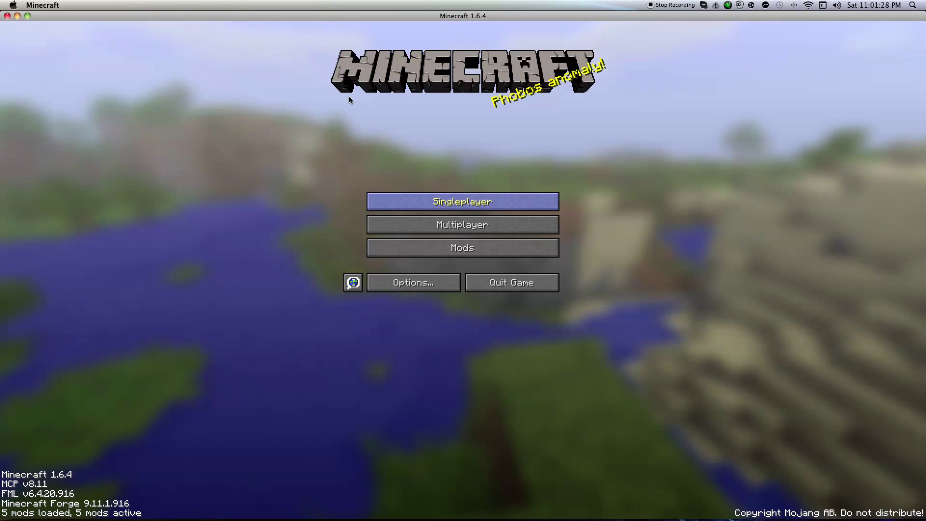
pyautogui.click(415, 201)
pyautogui.click(412, 72)
# Step: Load the world, send out Rayquaza from hotbar slot 7, and mount it
pyautogui.click(412, 71)
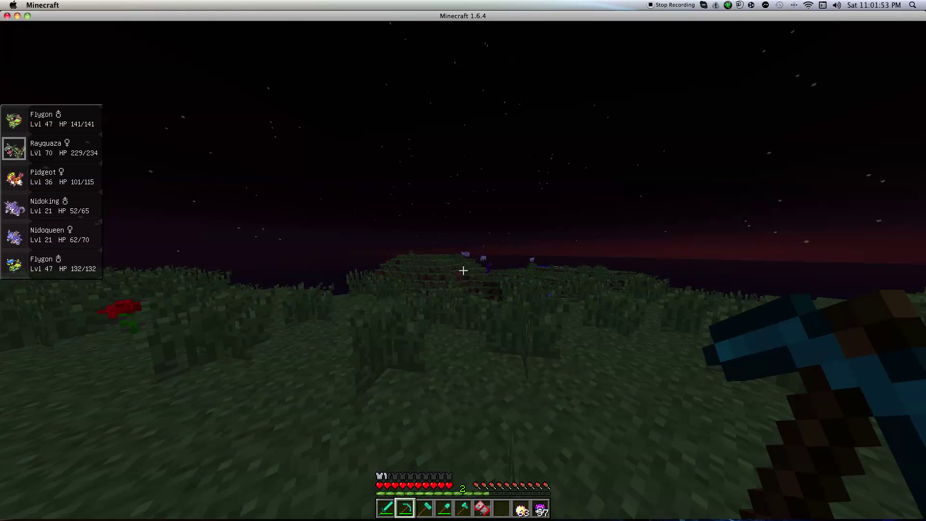
pyautogui.press('4')
pyautogui.press('Down')
pyautogui.press('7')
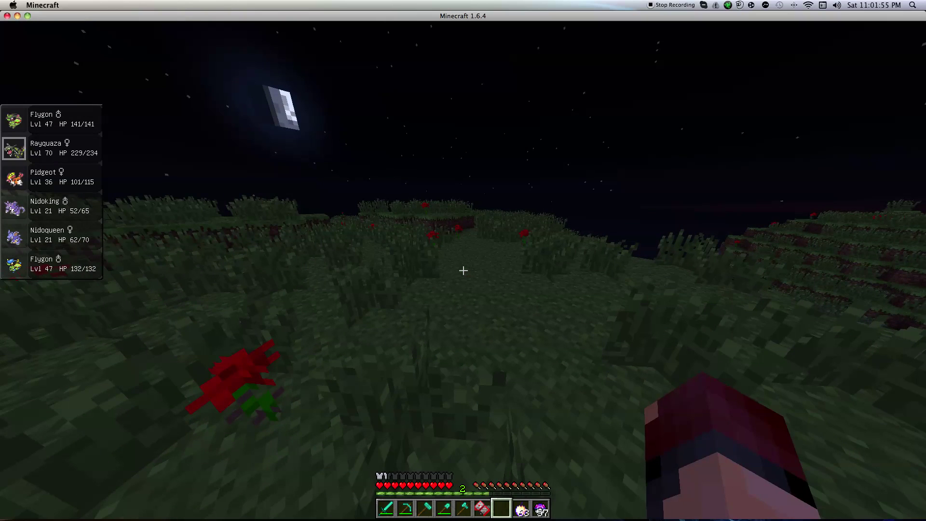
pyautogui.press('e')
pyautogui.press('e')
pyautogui.press('r')
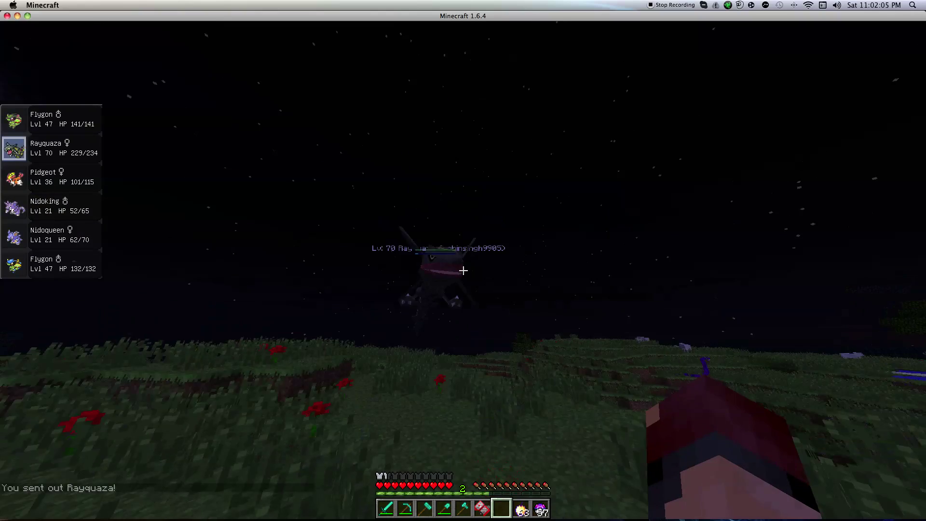
pyautogui.rightClick(463, 270)
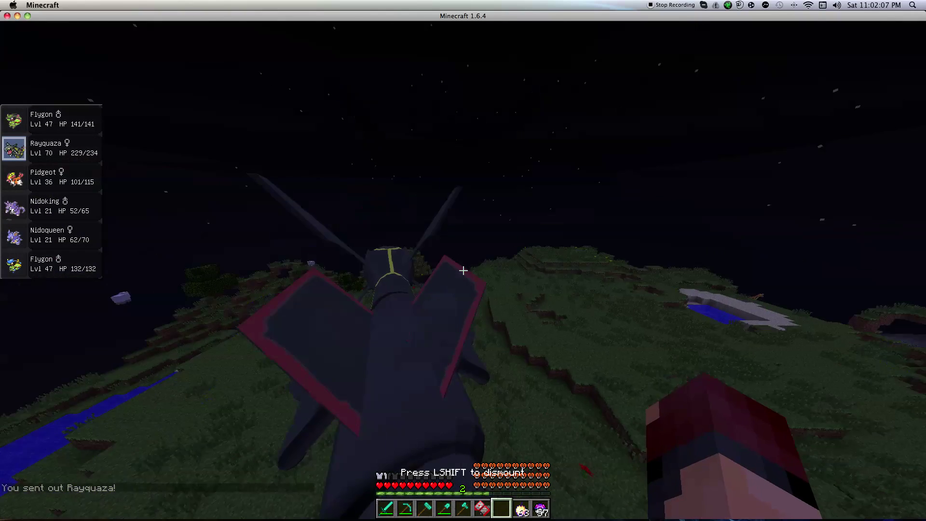